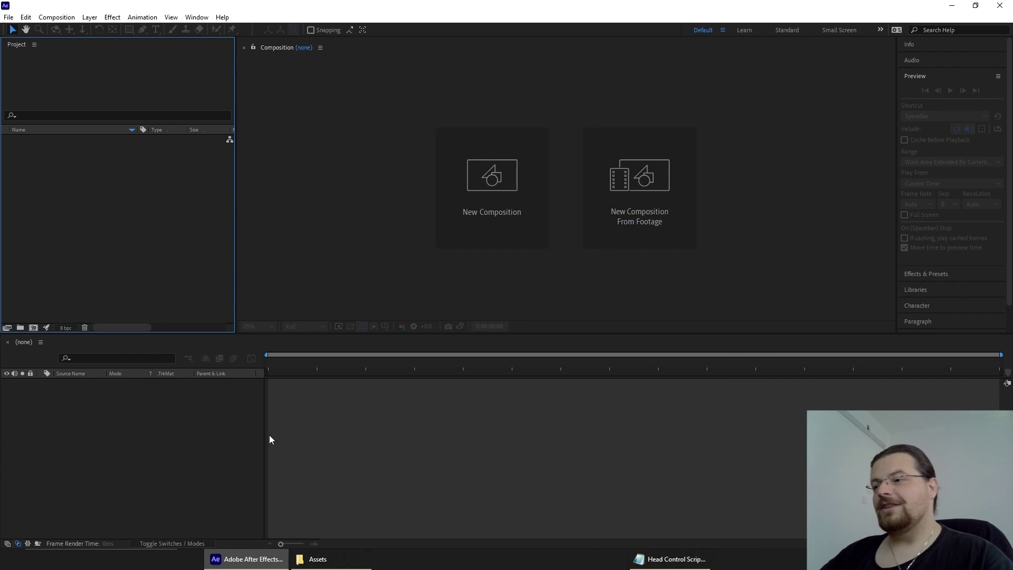
Import Character.ai from the Assets folder as a composition with Layer Size footage dimensions, and open the Character composition.
left_click(325, 560)
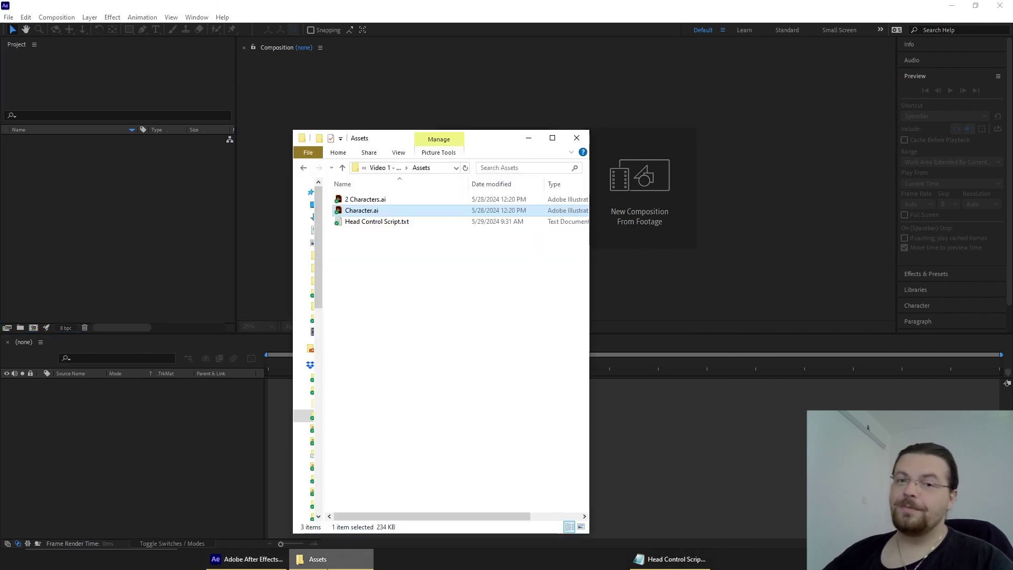
left_click_drag(364, 211, 94, 243)
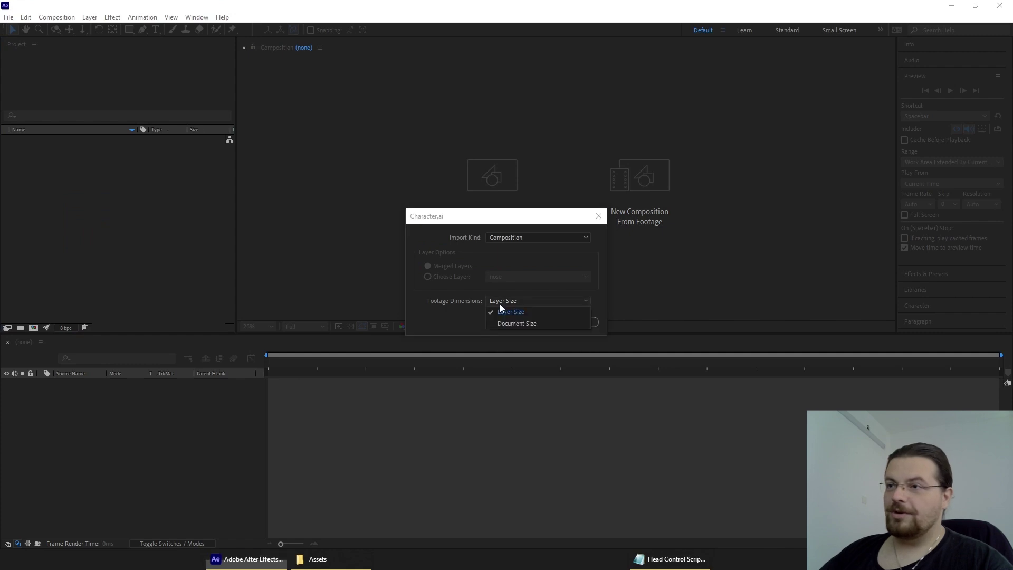
left_click(499, 302)
left_click(505, 312)
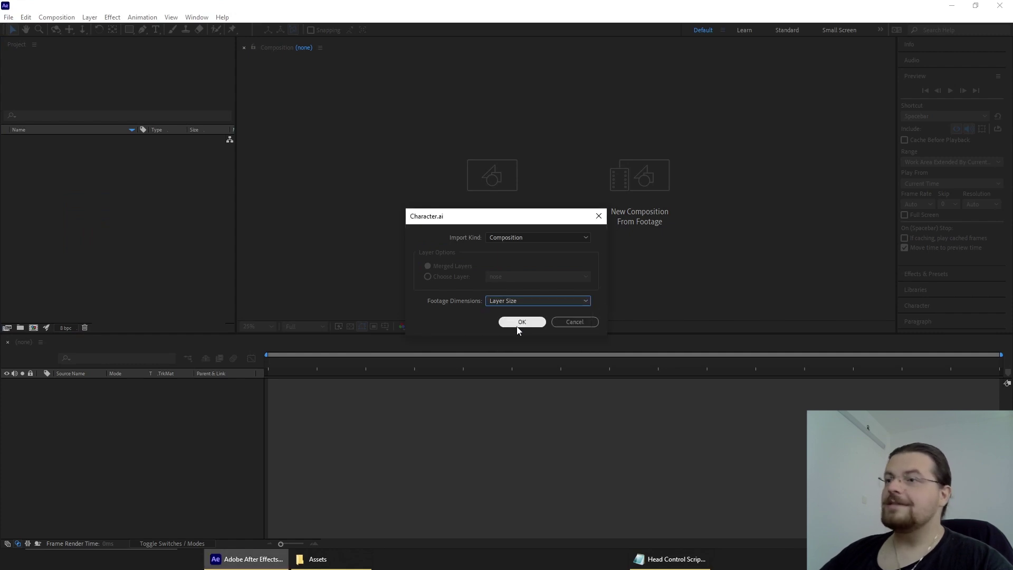
left_click(518, 323)
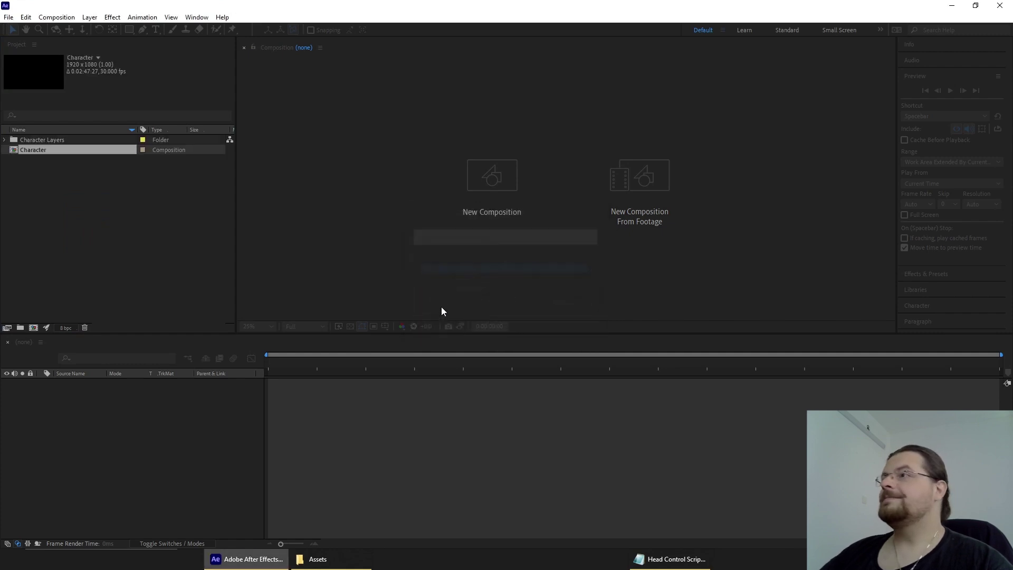
double_click(33, 150)
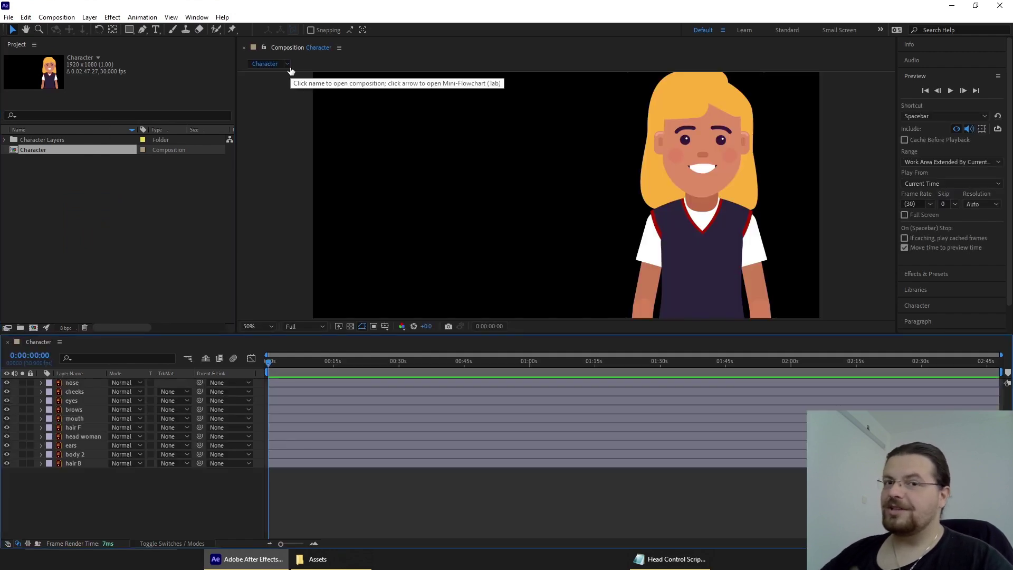
Undock the composition viewer into a floating window and dock the timeline as a full-height area beside the project list.
left_click(338, 47)
left_click(361, 61)
left_click_drag(321, 27, 636, 88)
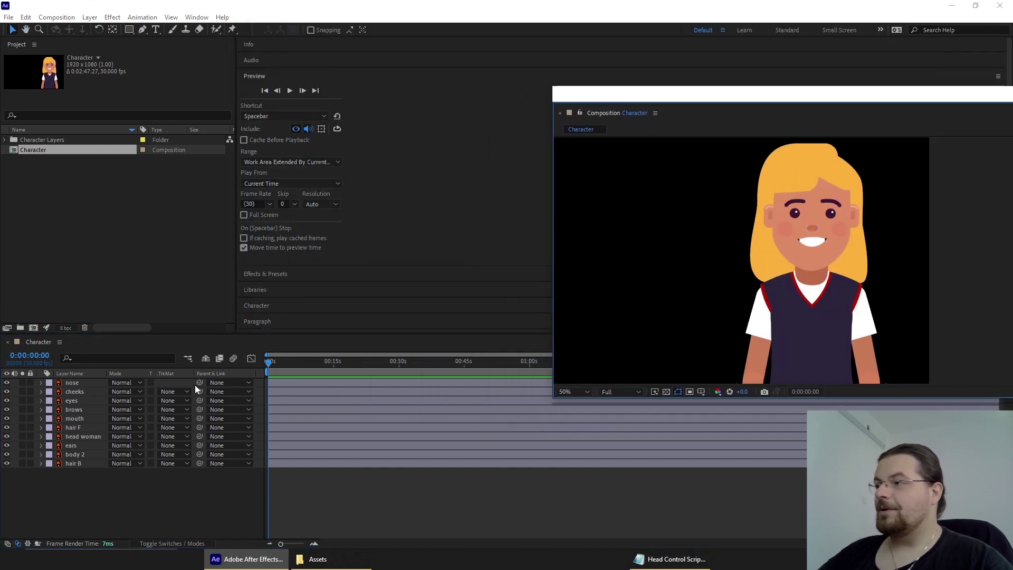
left_click_drag(127, 345, 10, 219)
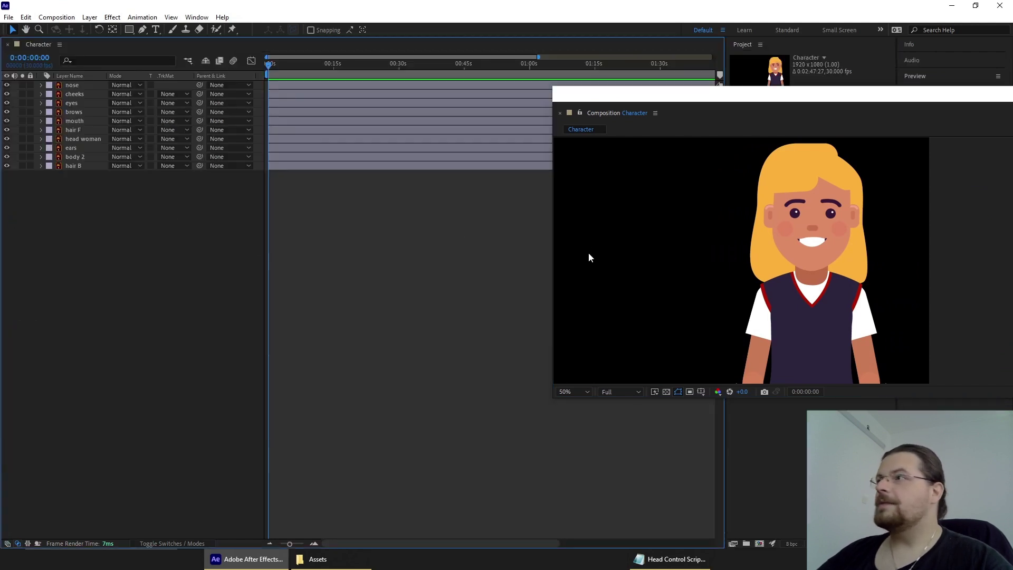
Add a null object to the composition and place it in the empty area beside the character.
left_click(90, 17)
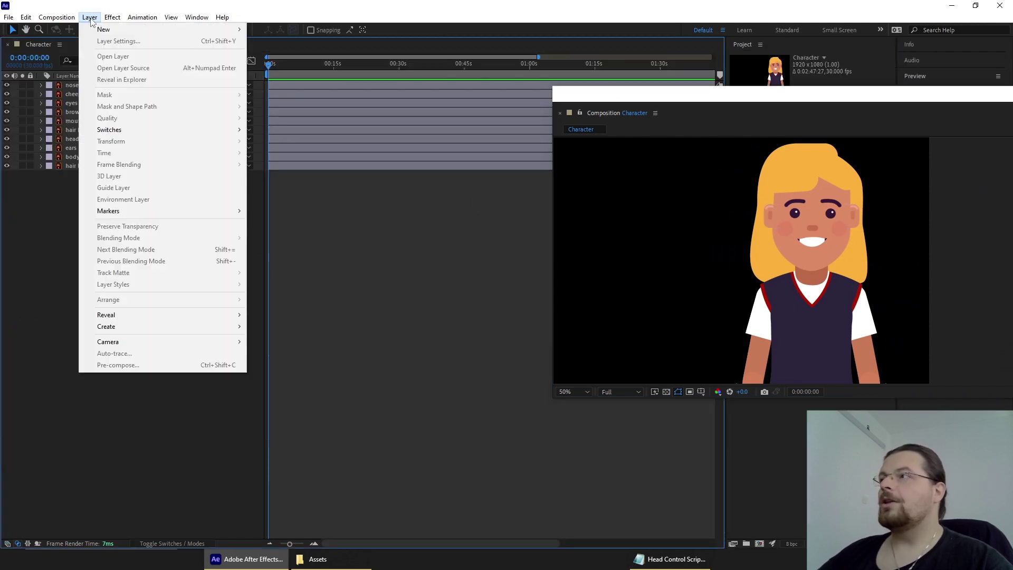
mouse_move(106, 30)
left_click(311, 79)
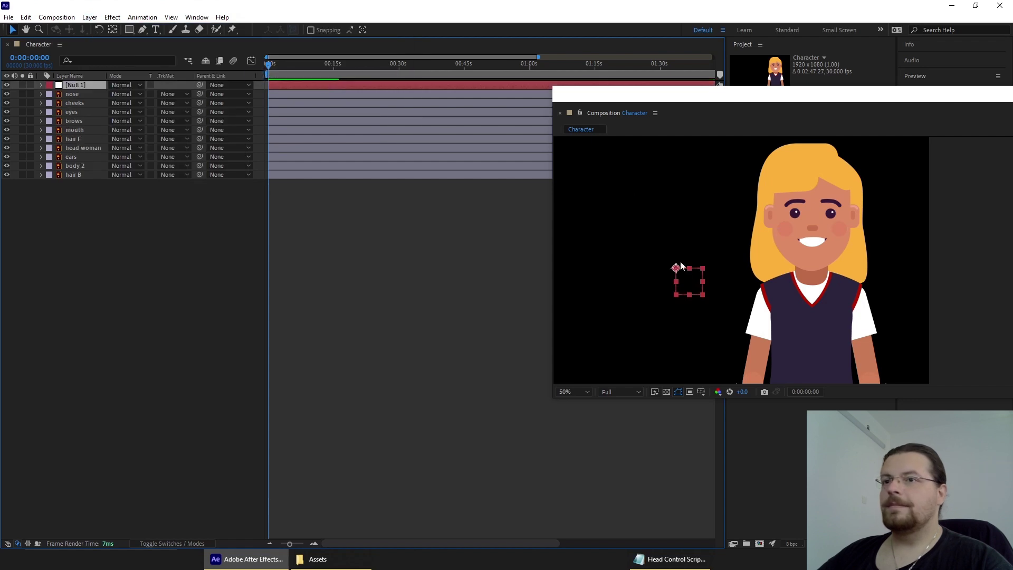
left_click_drag(688, 287, 636, 256)
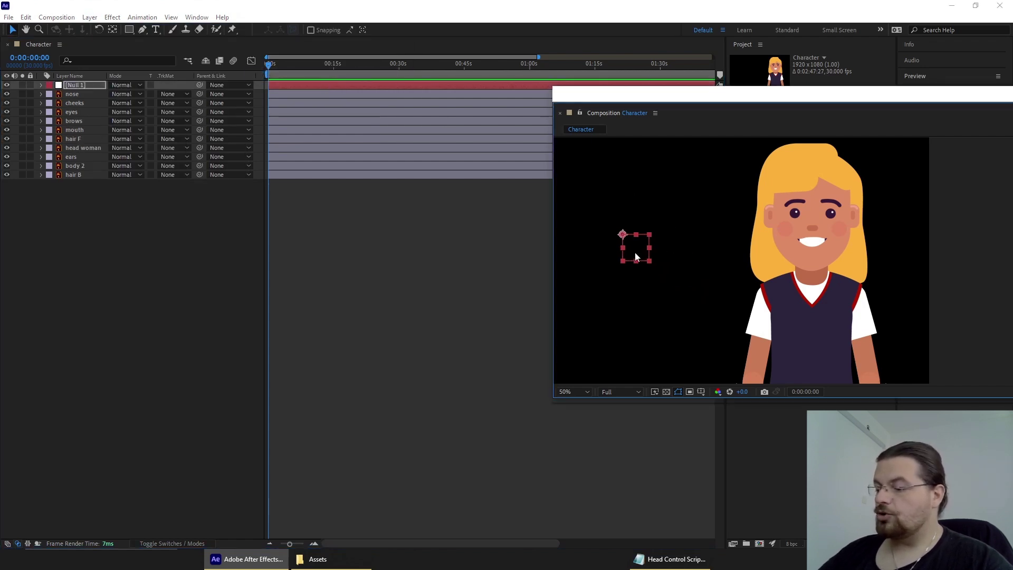
Duplicate the null as a child of the original null and rename the copy Face Control.
key("ctrl+d")
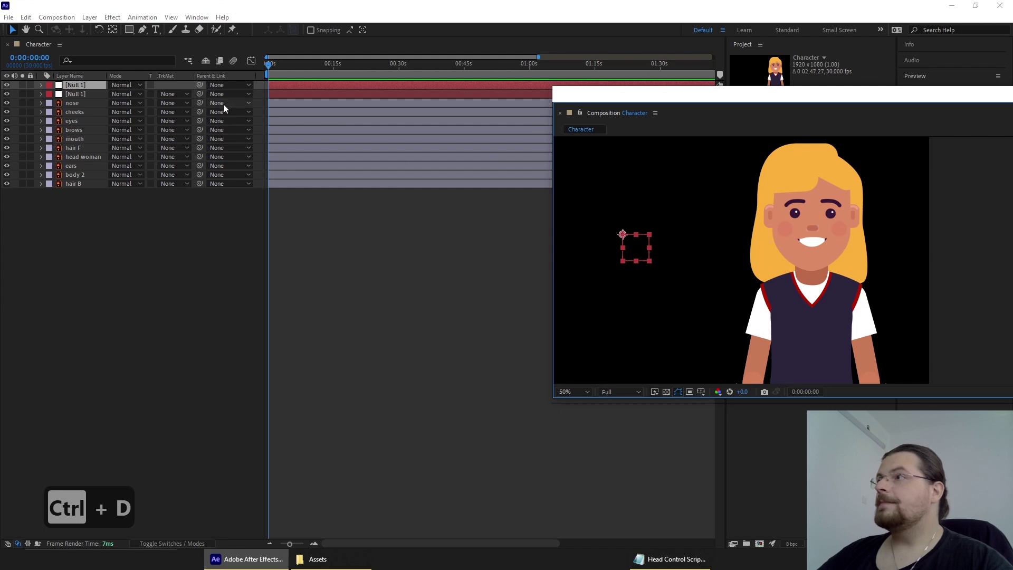
left_click_drag(200, 85, 88, 94)
key("Return")
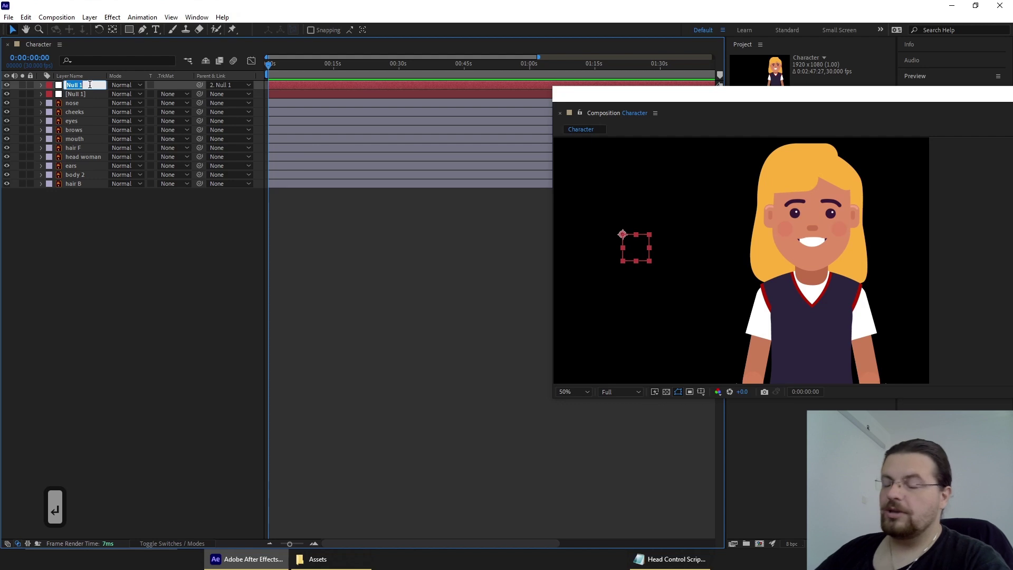
type("Fa")
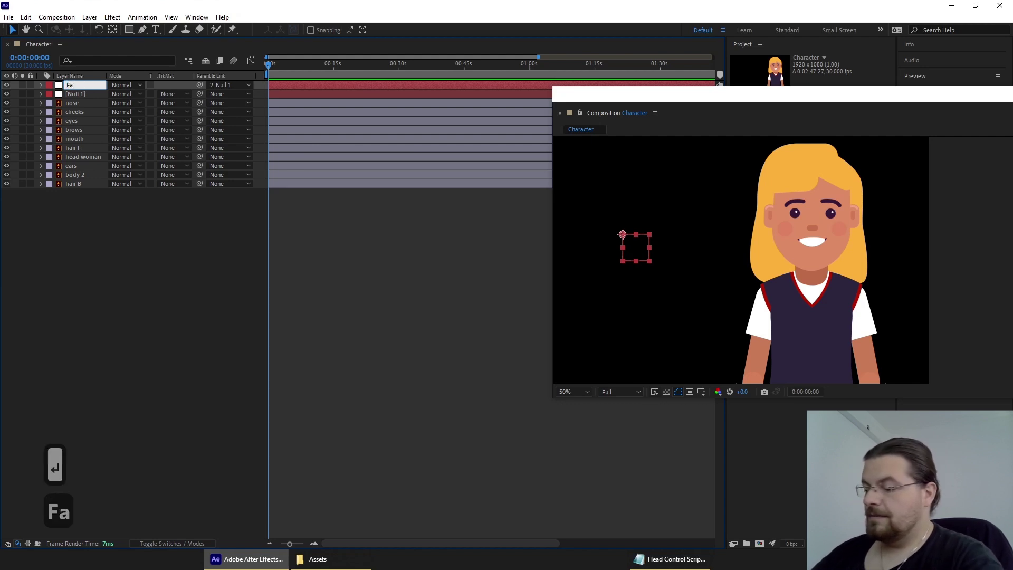
type("ce Control")
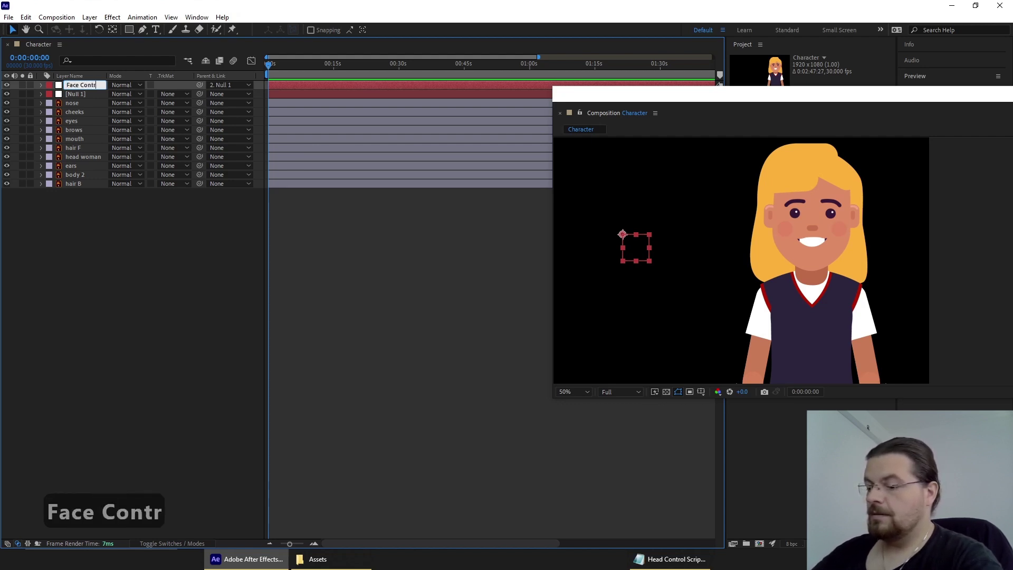
key("Return")
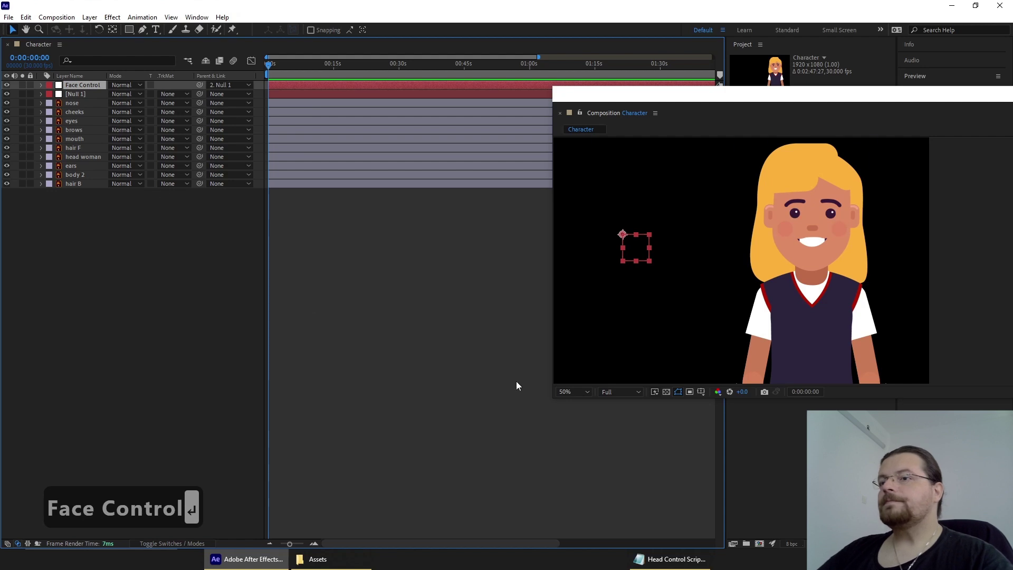
Switch to Head Control Script.txt in Notepad and copy the whole script.
left_click(670, 559)
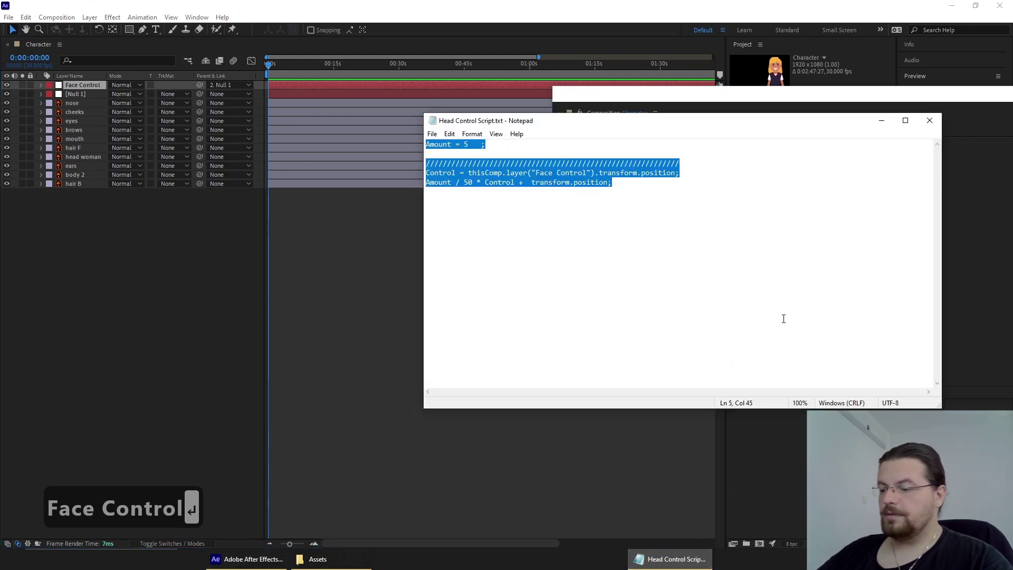
key("ctrl+c")
left_click(420, 301)
Add the copied script as an expression on the nose layer's Position property.
left_click(812, 230)
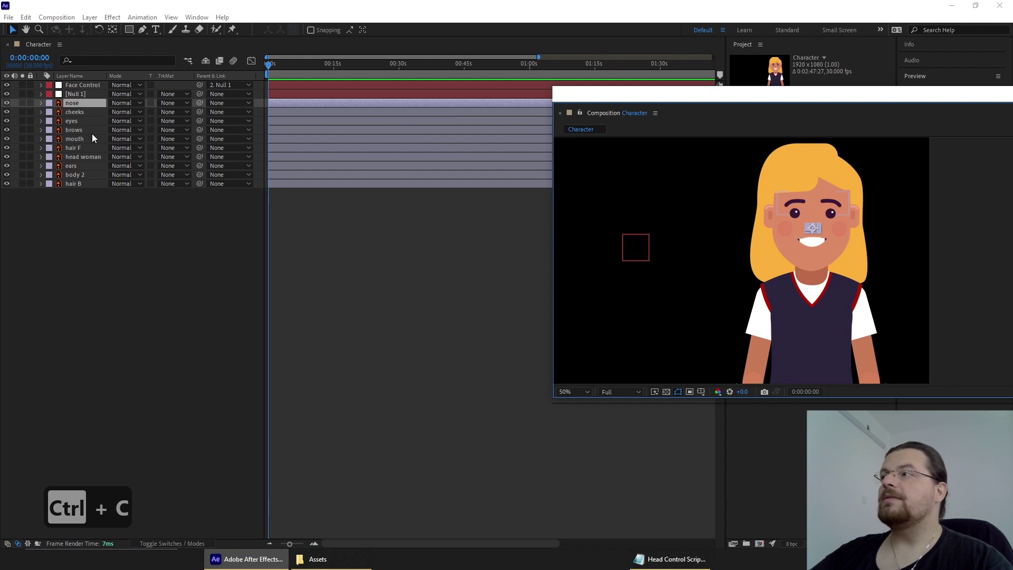
key("p")
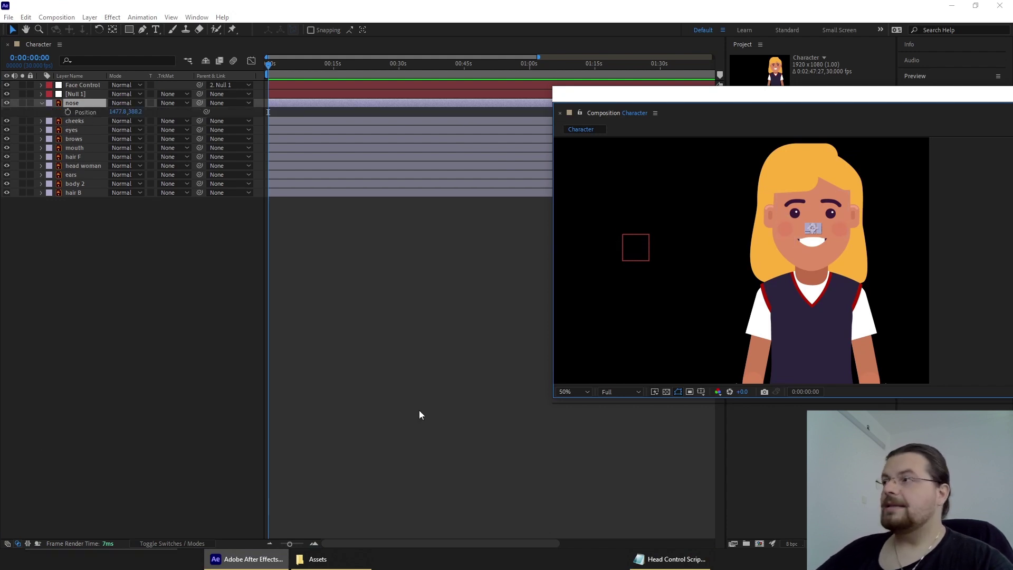
left_click(67, 114, "alt")
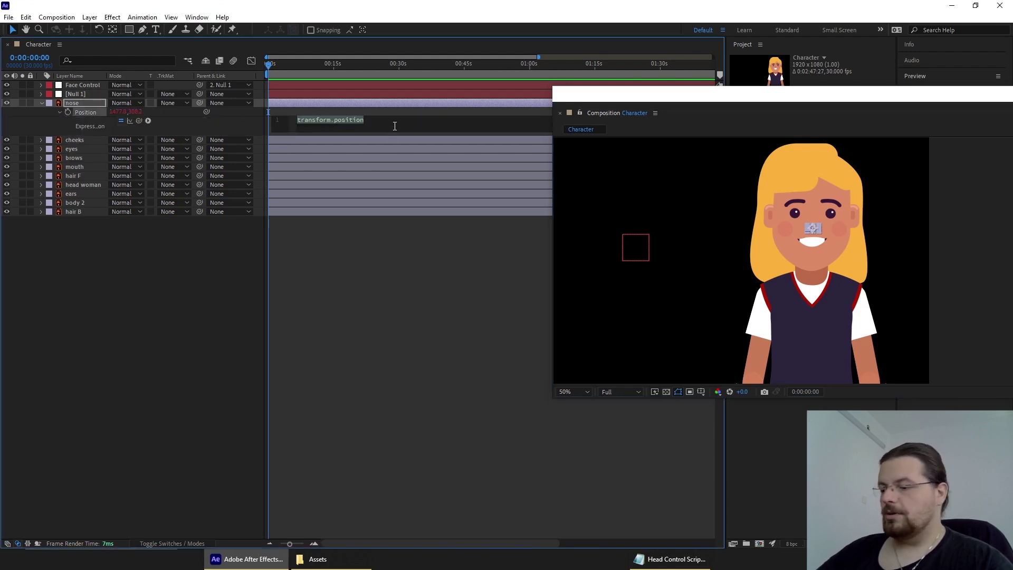
key("ctrl+v")
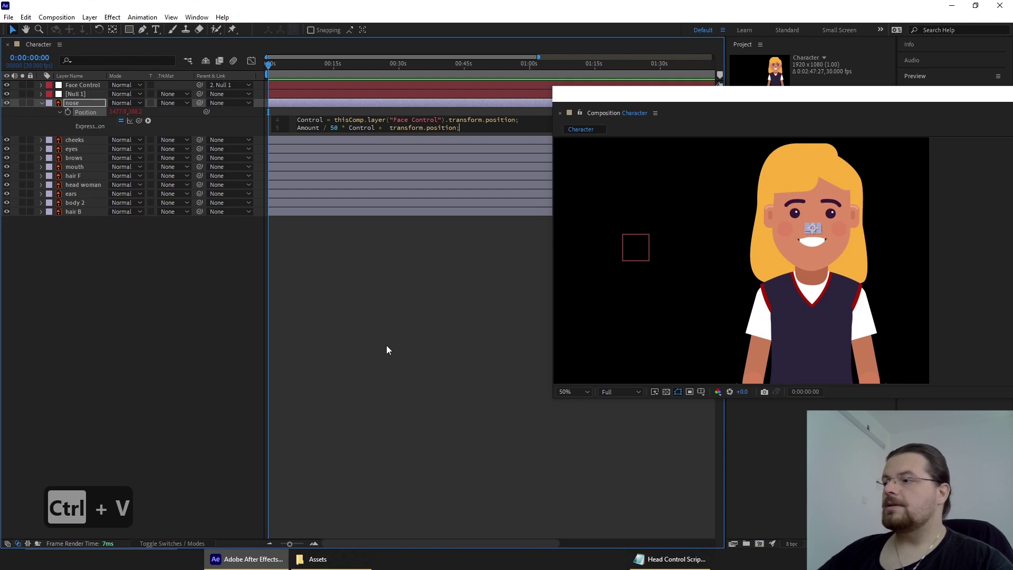
left_click(387, 350)
Test the nose's response by moving the Face Control null slightly, and undo the move.
left_click_drag(642, 248, 636, 221)
key("ctrl+z")
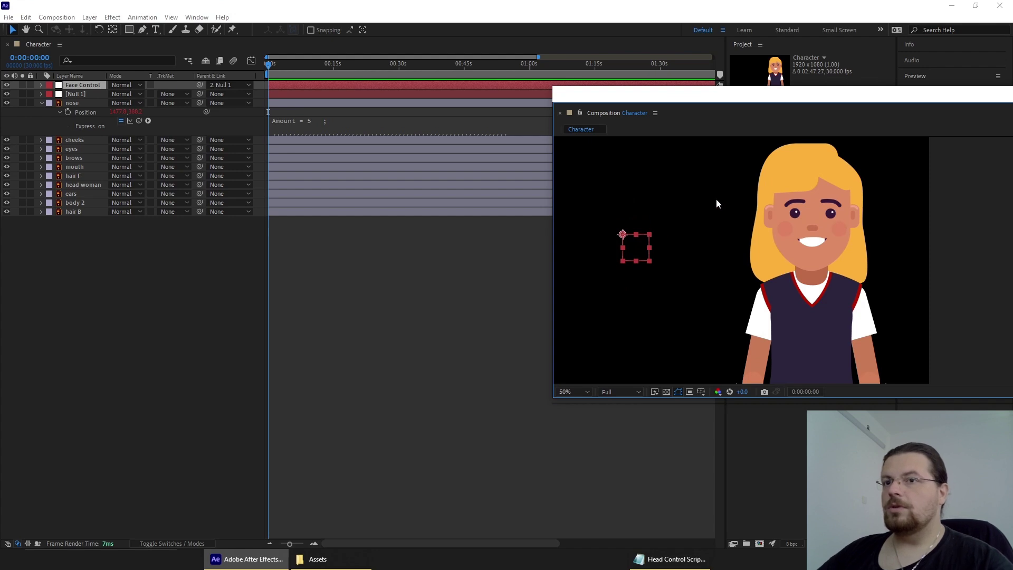
Lock the body 2 layer.
left_click(831, 323)
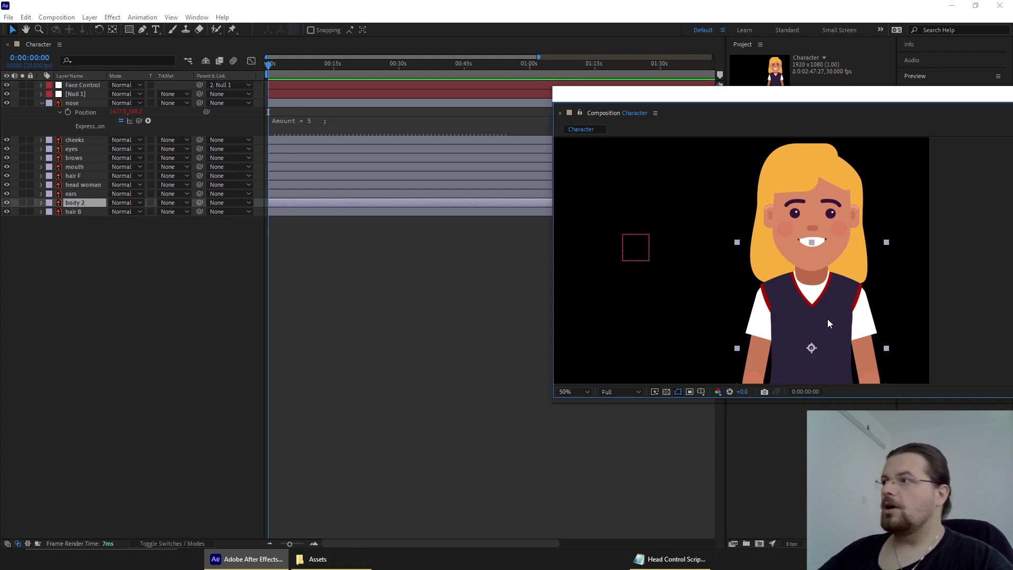
left_click(30, 203)
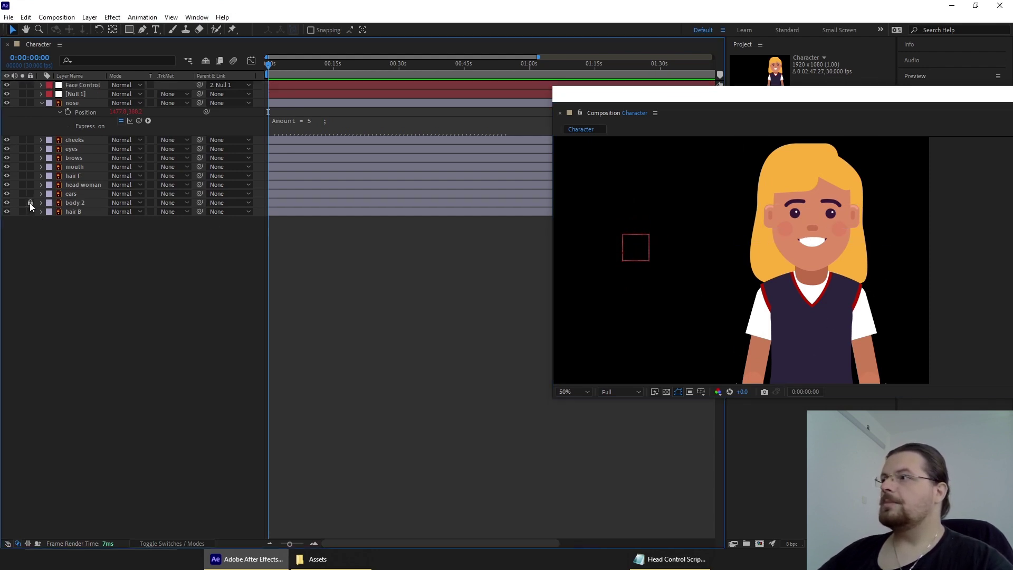
Copy only the nose's Position expression and paste it onto the cheeks, eyes, brows, mouth, hair F, ears and hair B layers.
right_click(79, 114)
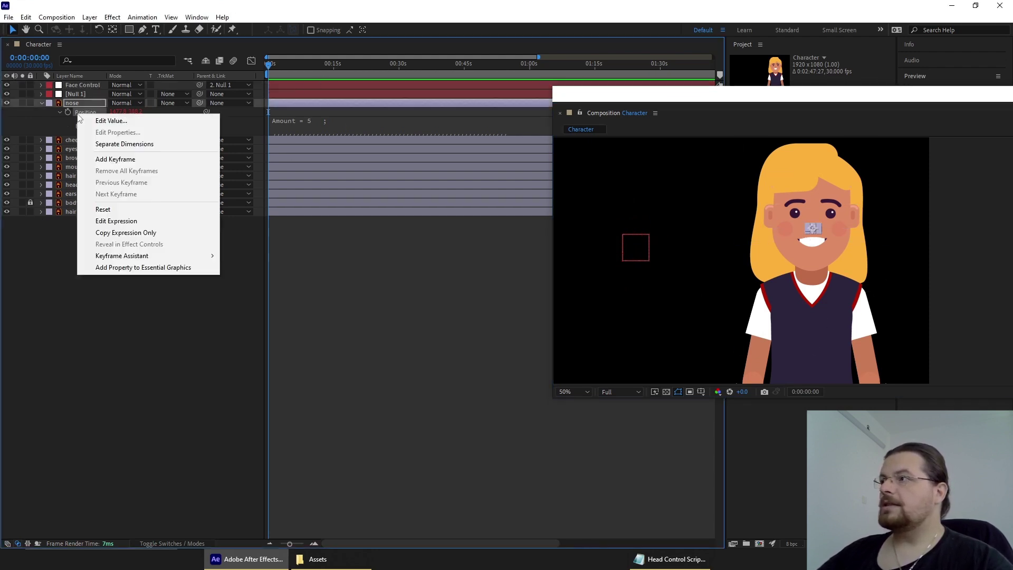
left_click(158, 235)
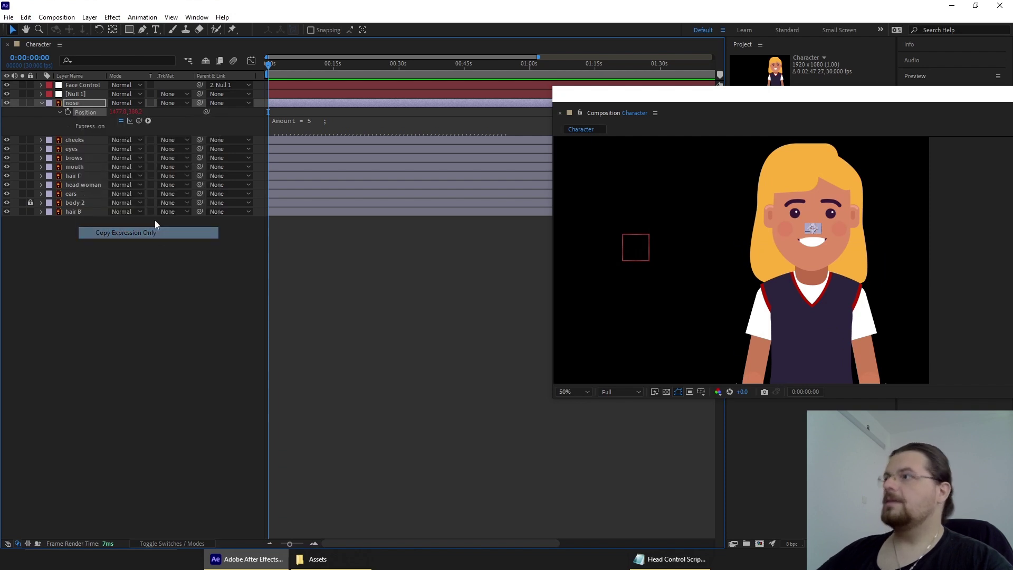
left_click(91, 134)
left_click(90, 140)
left_click(84, 211, "shift")
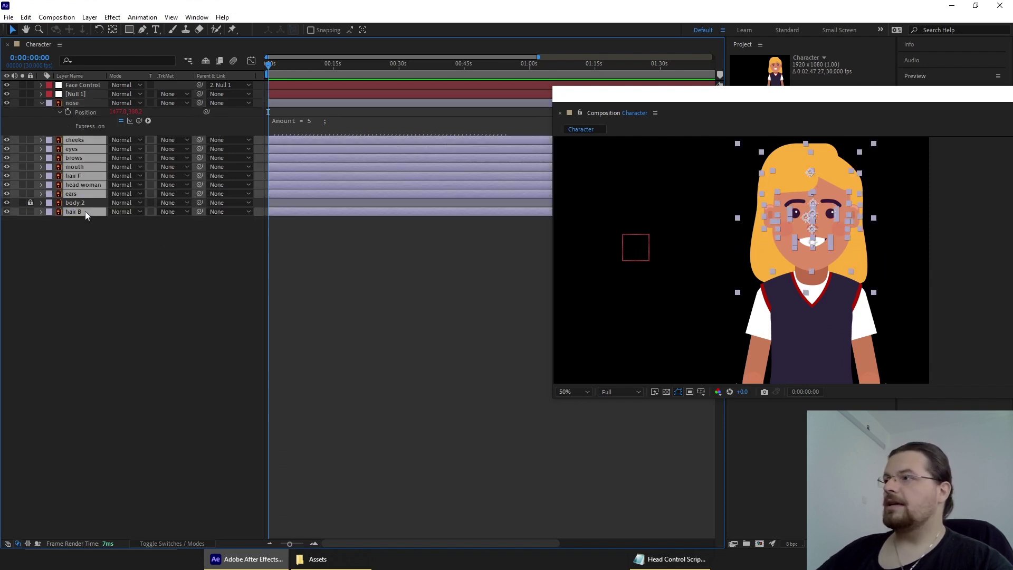
left_click(87, 185, "ctrl")
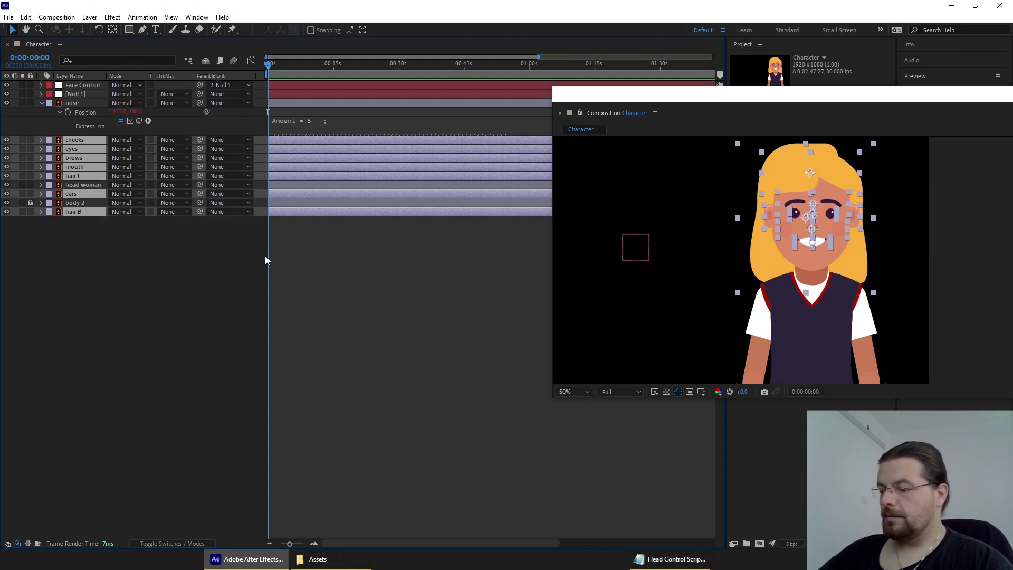
key("ctrl+v")
left_click(301, 279)
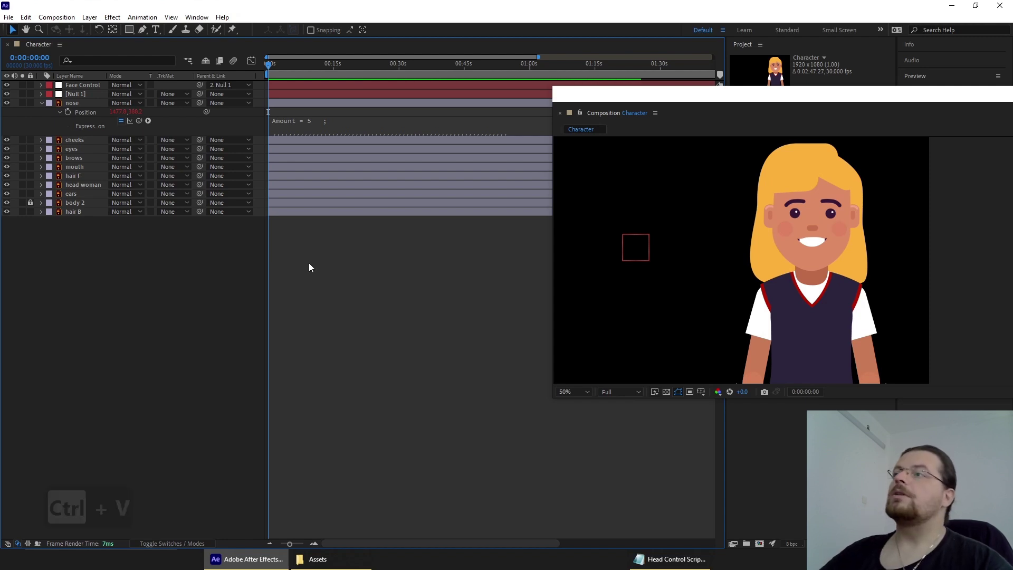
Reveal the expressions on all layers and expand the full expression text of cheeks and hair B.
key("e")
key("e")
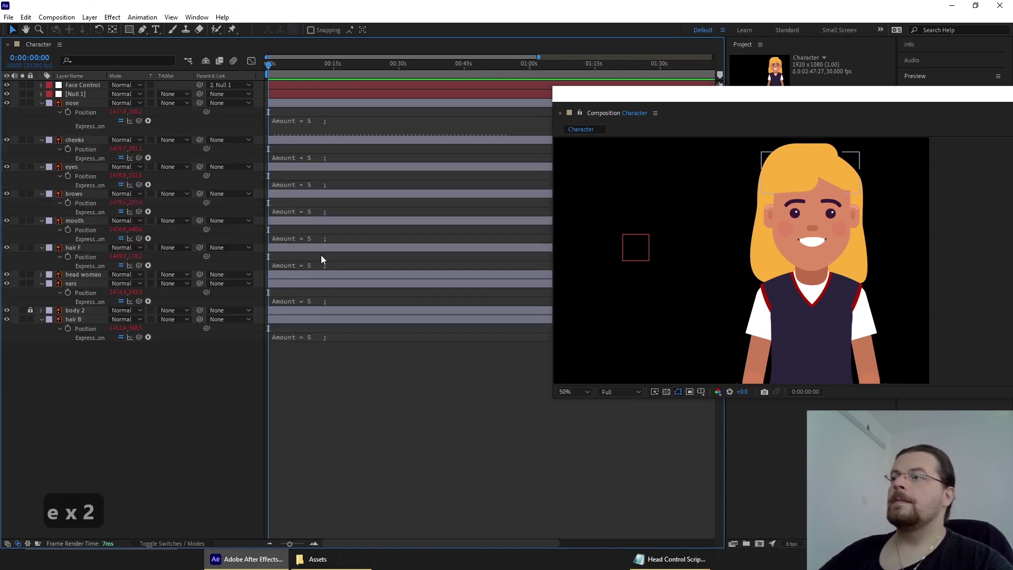
left_click(322, 158)
left_click(315, 387)
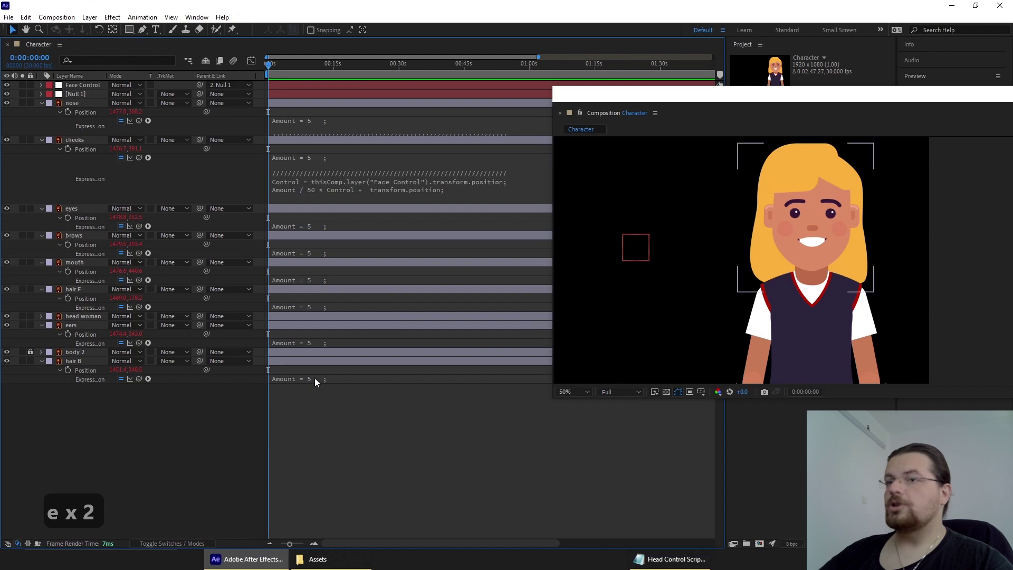
left_click(315, 378)
left_click(360, 440)
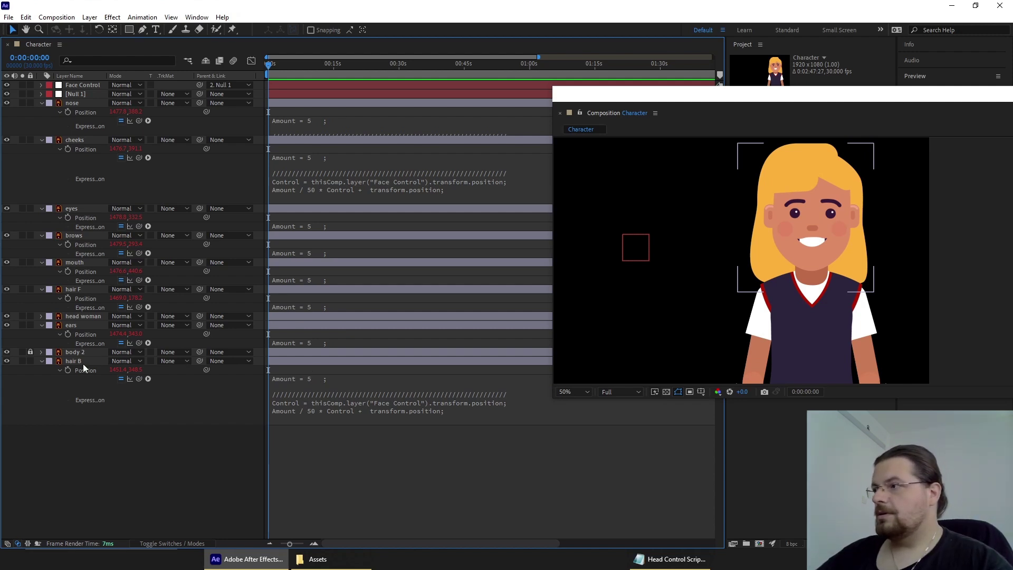
Set Amount to -5 in the hair B layer's Position expression.
left_click(315, 378)
double_click(332, 379)
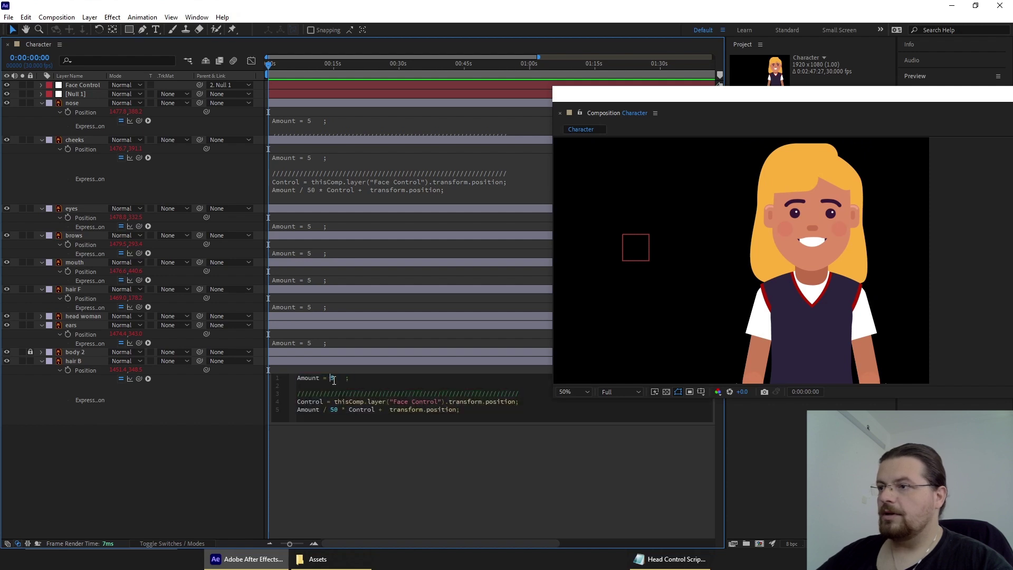
type("-")
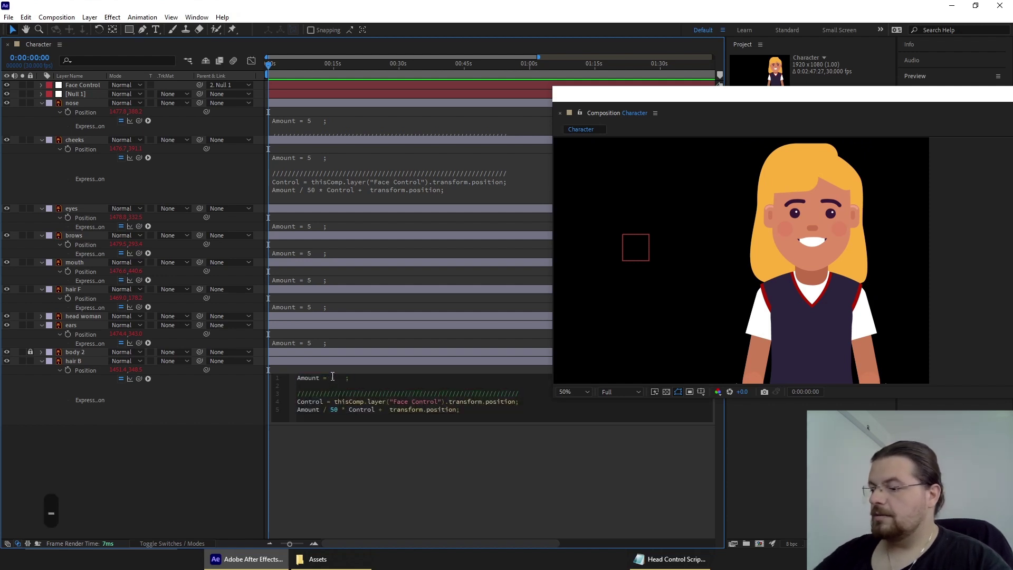
type("5")
Set Amount to -3 in the ears layer's Position expression.
left_click(285, 343)
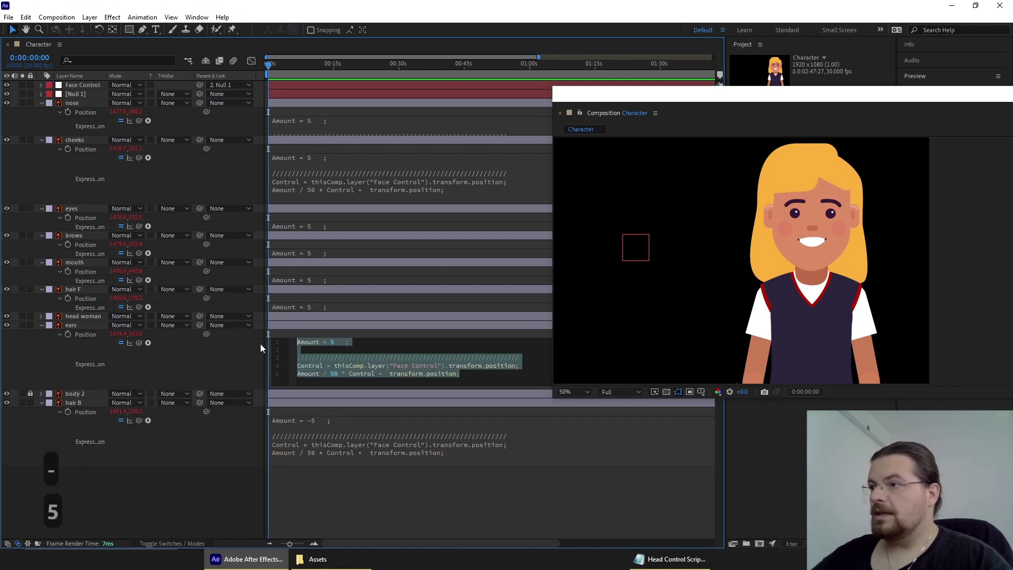
double_click(331, 342)
type("-3")
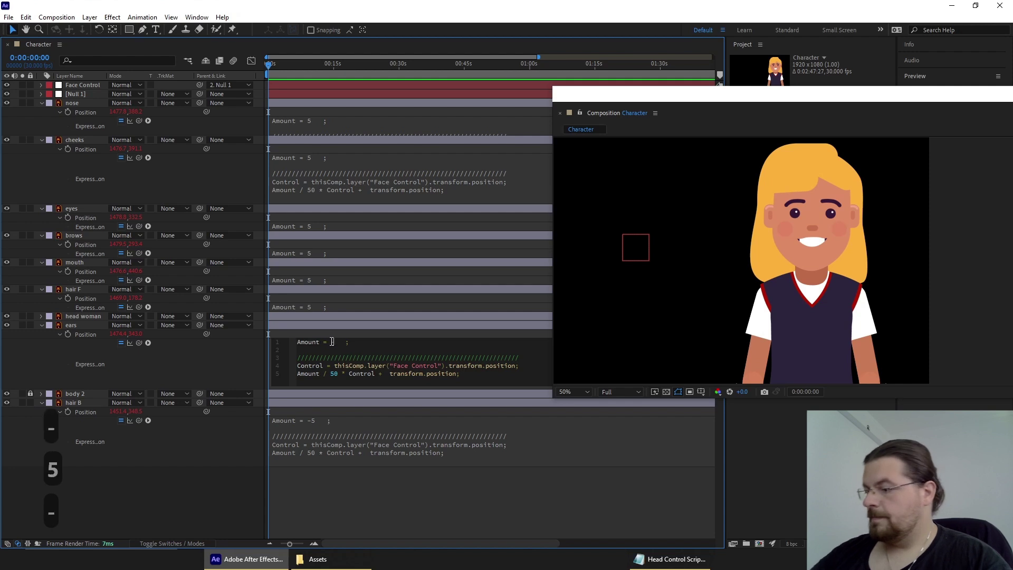
Set Amount to 7 in the hair F layer's Position expression.
left_click(291, 301)
left_click(296, 308)
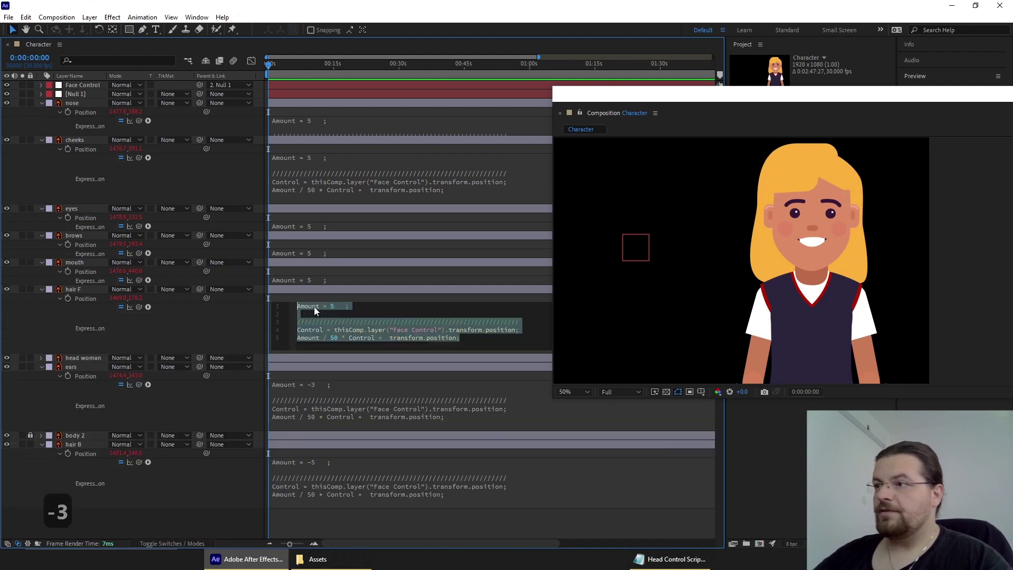
double_click(324, 306)
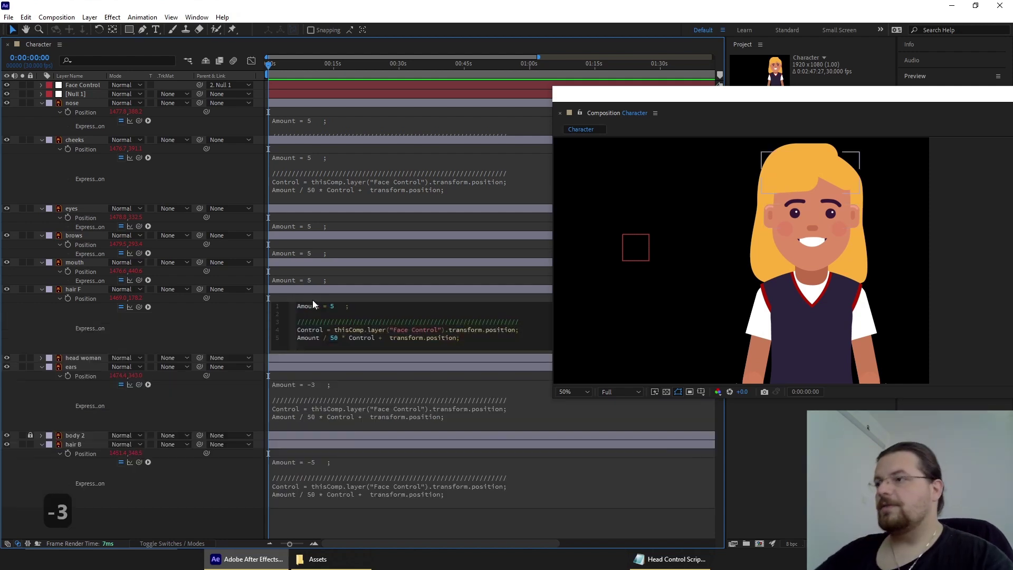
left_click(335, 313)
double_click(334, 306)
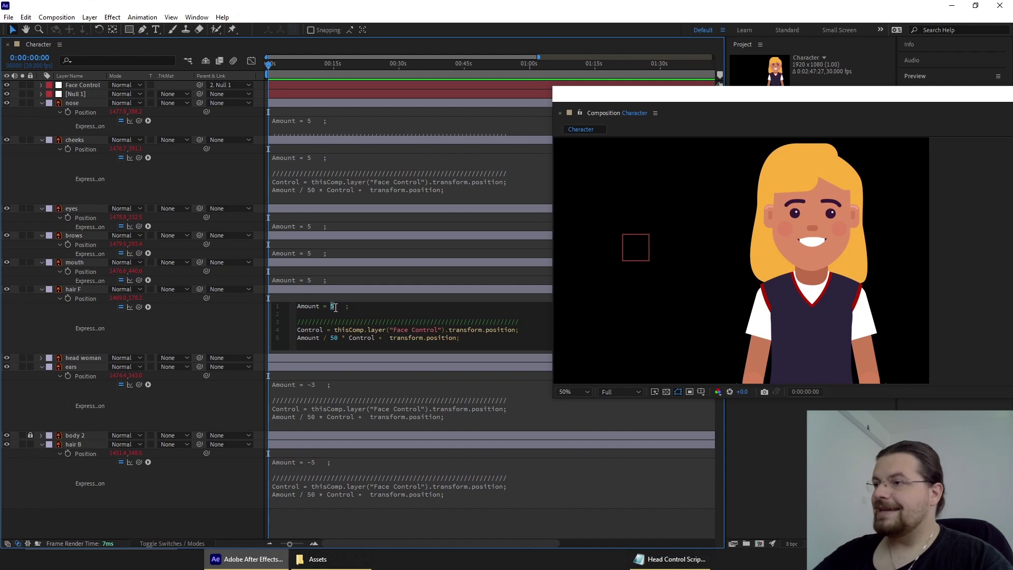
type("7")
Set Amount to 3 in the mouth layer's Position expression and to 4 in the brows layer's.
left_click(306, 280)
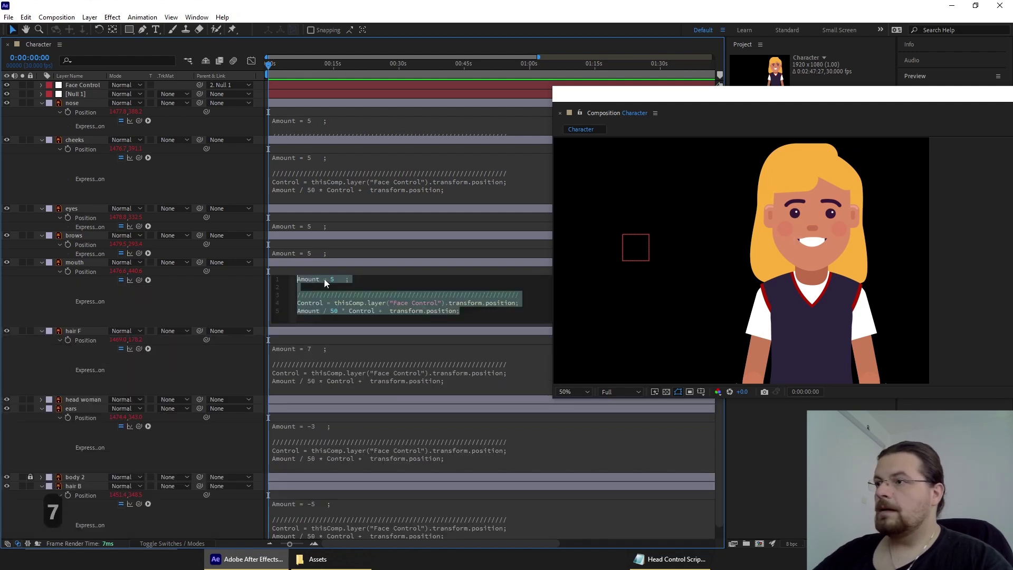
double_click(332, 280)
type("3")
left_click(301, 252)
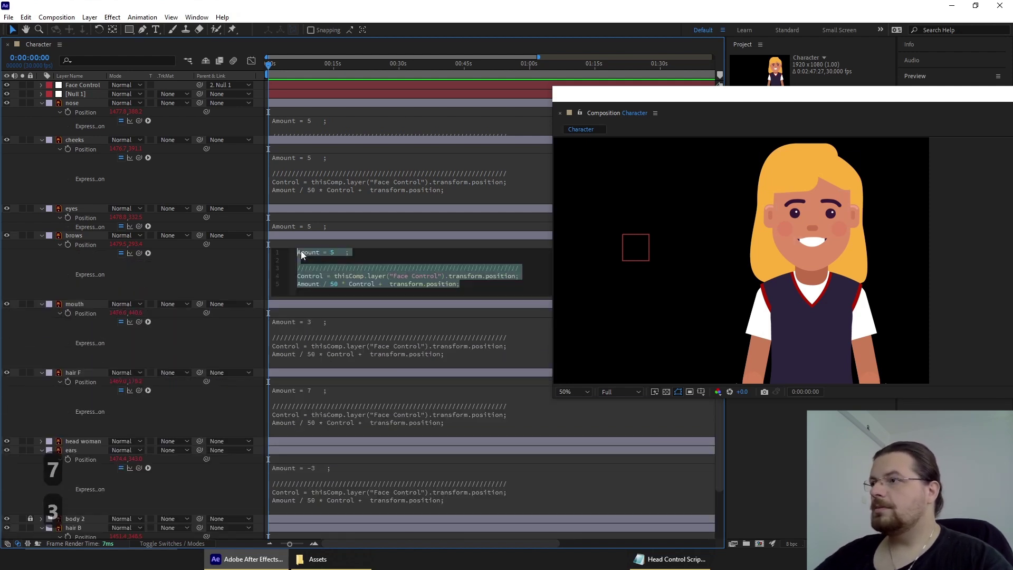
left_click(331, 252)
double_click(332, 252)
type("4")
left_click(242, 282)
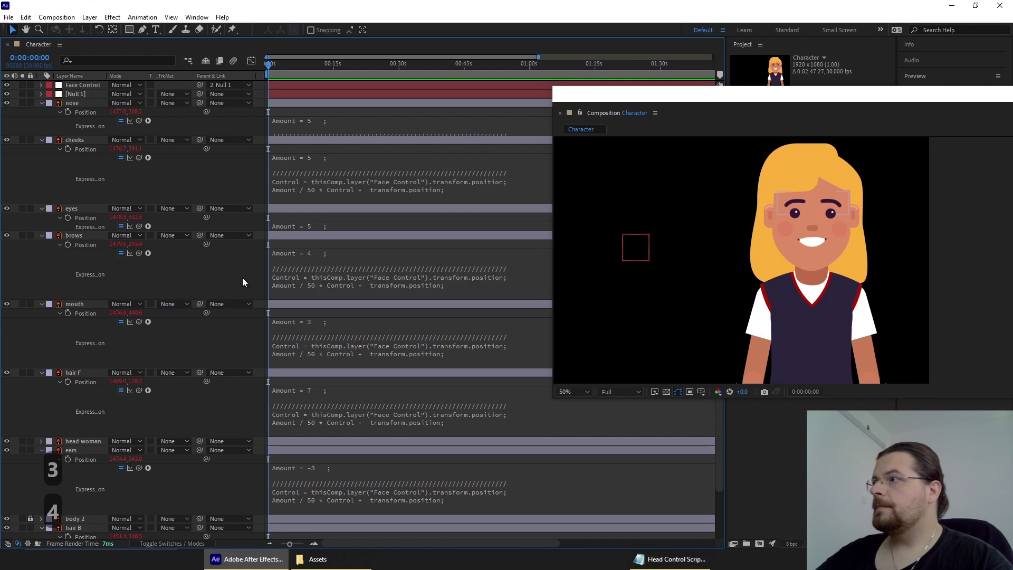
Set Amount to 3 in the Position expressions of both the eyes and cheeks layers.
left_click(308, 227)
double_click(332, 225)
type("3")
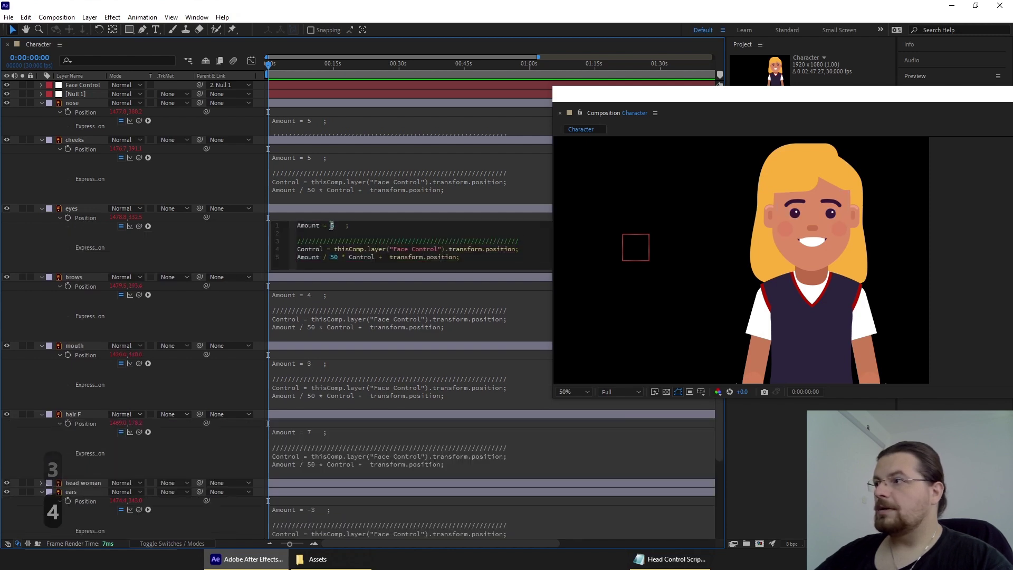
left_click(136, 195)
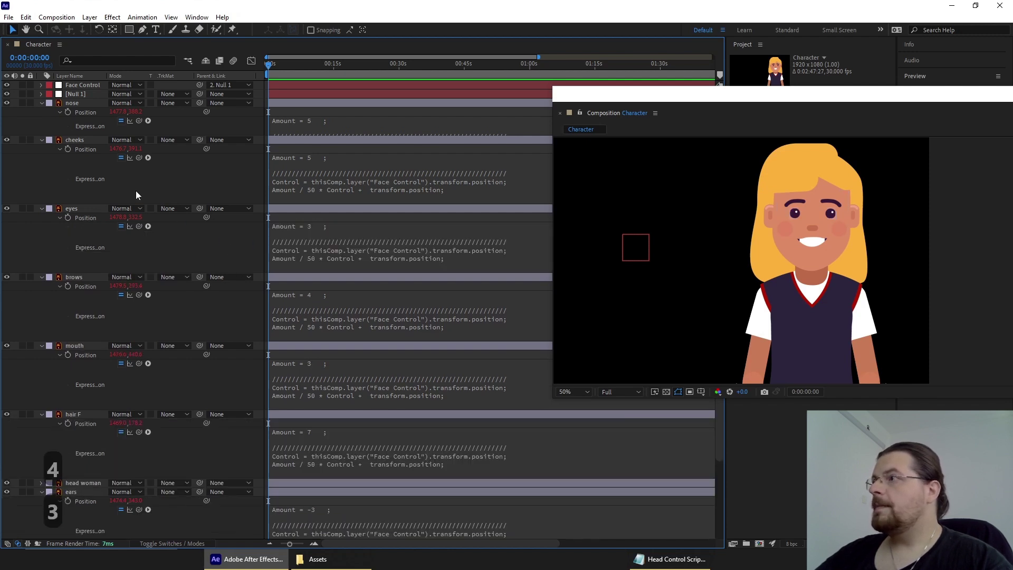
left_click(322, 157)
double_click(332, 156)
key("BackSpace")
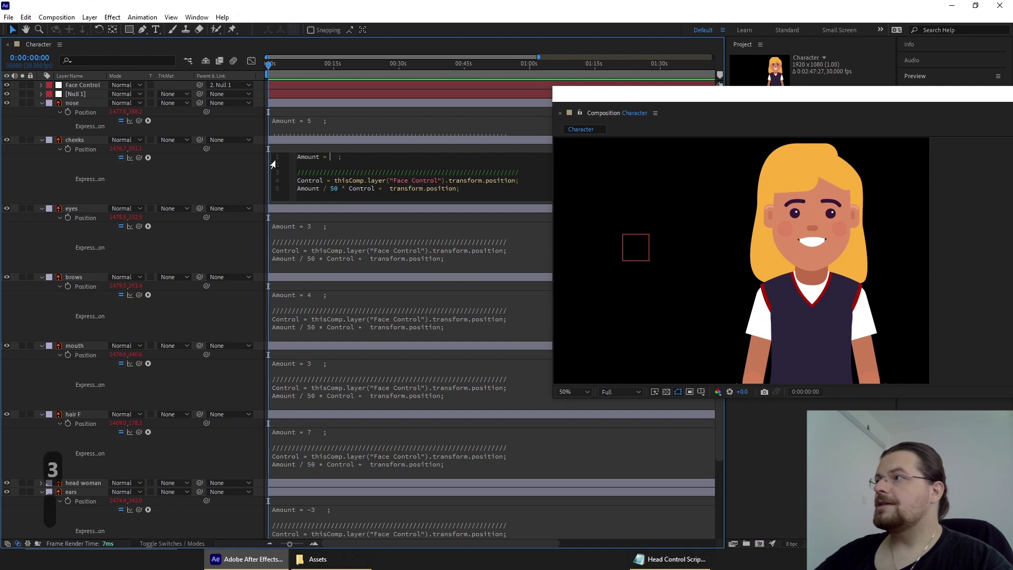
type("3")
left_click(215, 174)
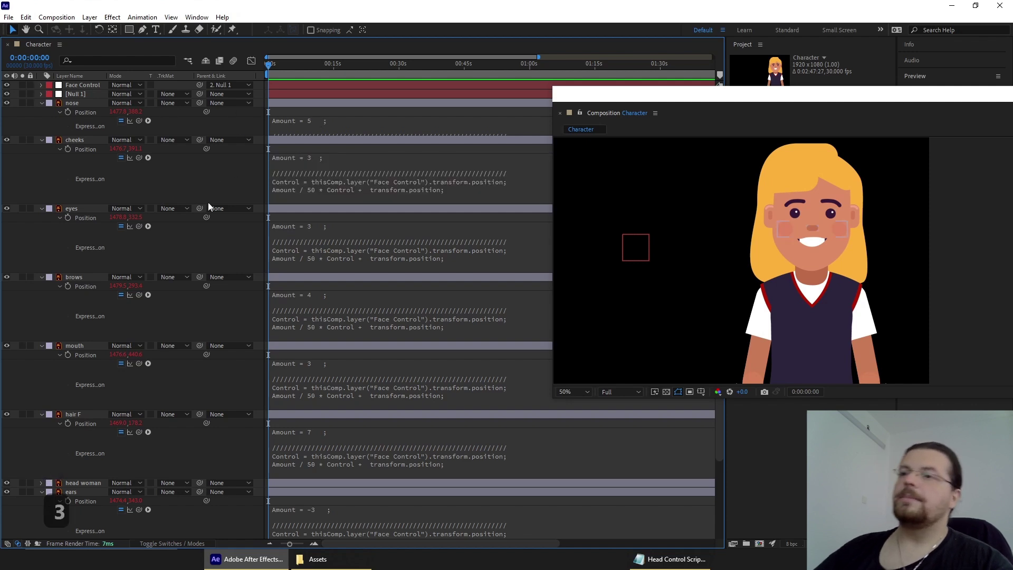
Move the Face Control null in the Character composition to test how the facial layers follow.
left_click(638, 255)
mouse_move(634, 252)
left_mouse_down()
mouse_move(682, 253)
mouse_move(586, 249)
mouse_move(662, 235)
mouse_move(665, 294)
mouse_move(590, 235)
mouse_move(670, 227)
mouse_move(630, 250)
mouse_move(653, 219)
mouse_move(615, 249)
mouse_move(679, 232)
mouse_move(663, 228)
mouse_move(650, 242)
left_mouse_up()
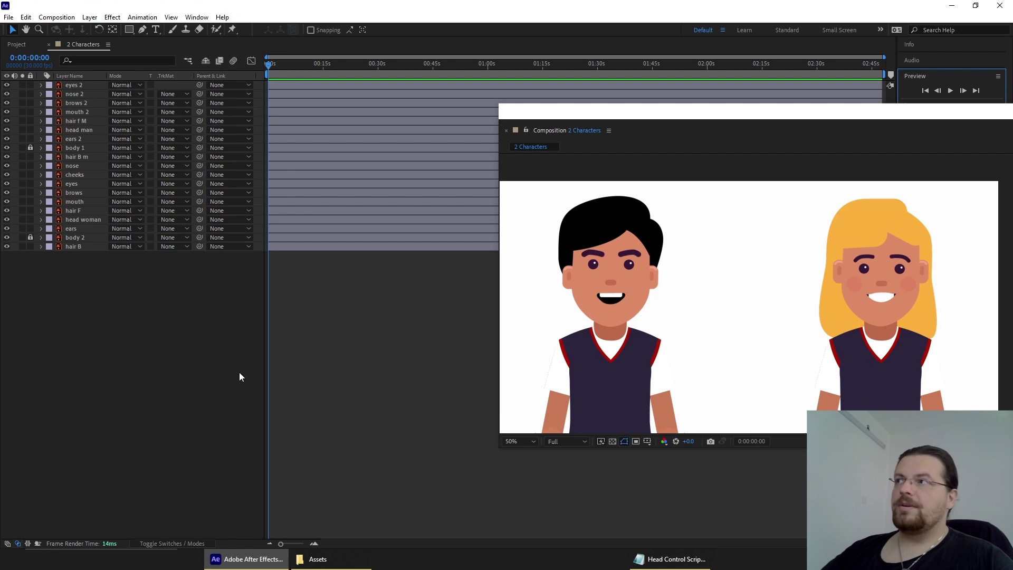
Open the Dinci Essential Tools script and use it to generate a face control rig from the woman's head layers.
left_click(197, 17)
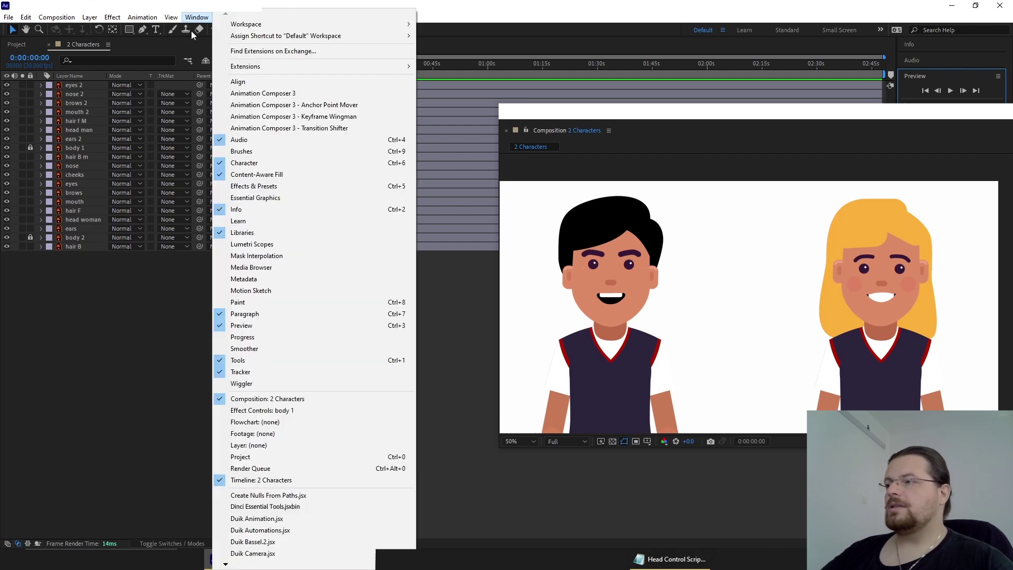
left_click(295, 506)
left_click_drag(895, 315, 757, 347)
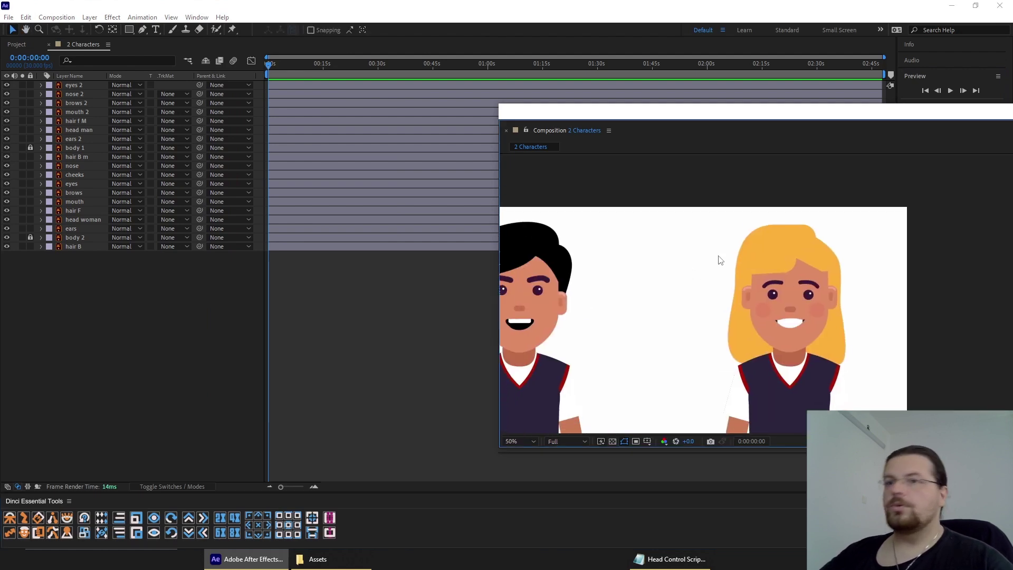
left_click_drag(683, 232, 866, 338)
left_click(27, 531)
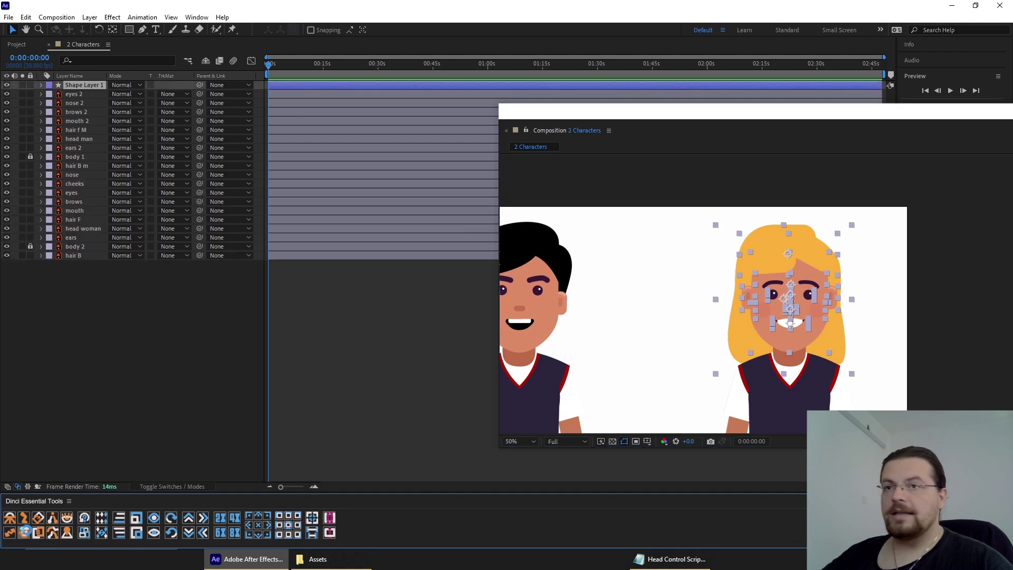
Move the woman's face controller around and beyond its dashed box to test her head turning.
mouse_move(631, 356)
left_mouse_down()
mouse_move(634, 289)
mouse_move(668, 261)
left_mouse_up()
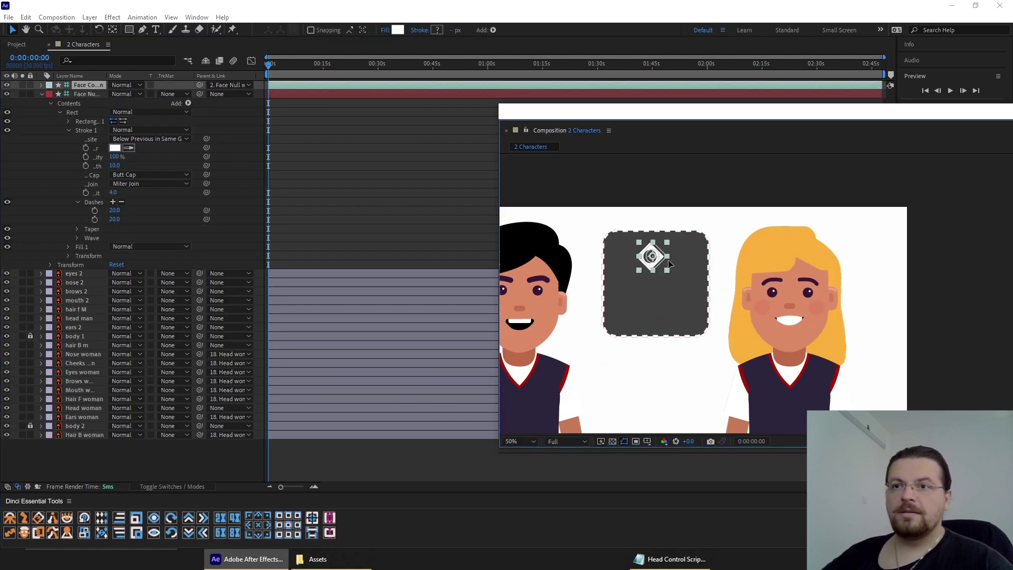
left_click_drag(702, 323, 726, 263)
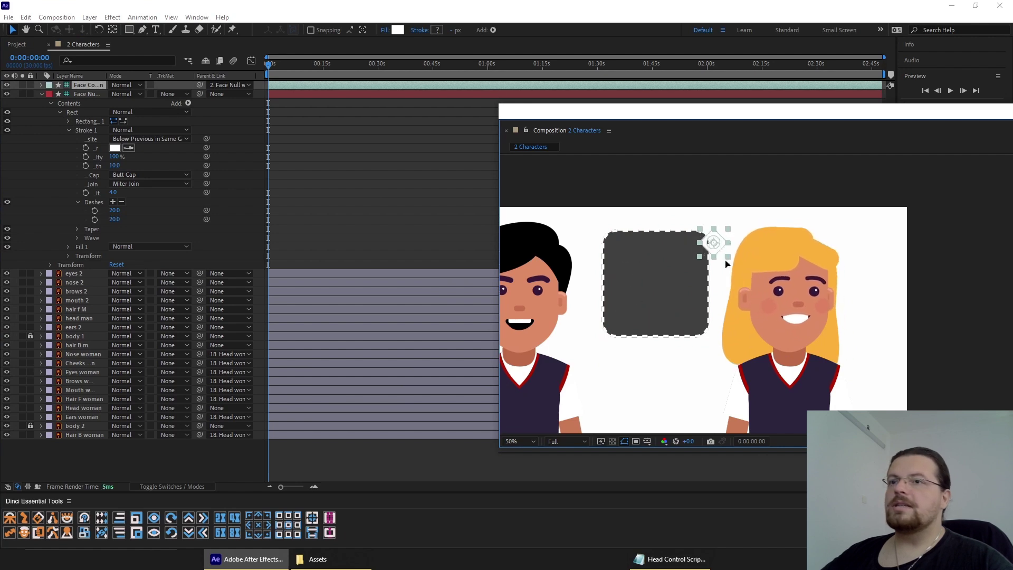
left_click_drag(685, 327, 630, 251)
left_click_drag(713, 274, 745, 226)
left_click_drag(720, 289, 731, 251)
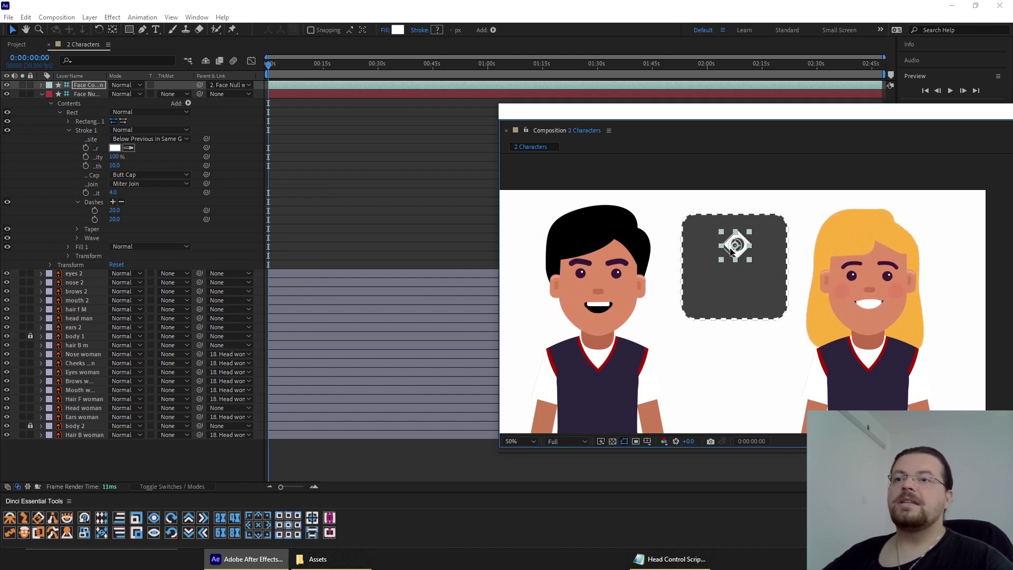
Generate a face control rig from the man's head layers and place its control box beside his head.
left_click_drag(559, 283, 623, 268)
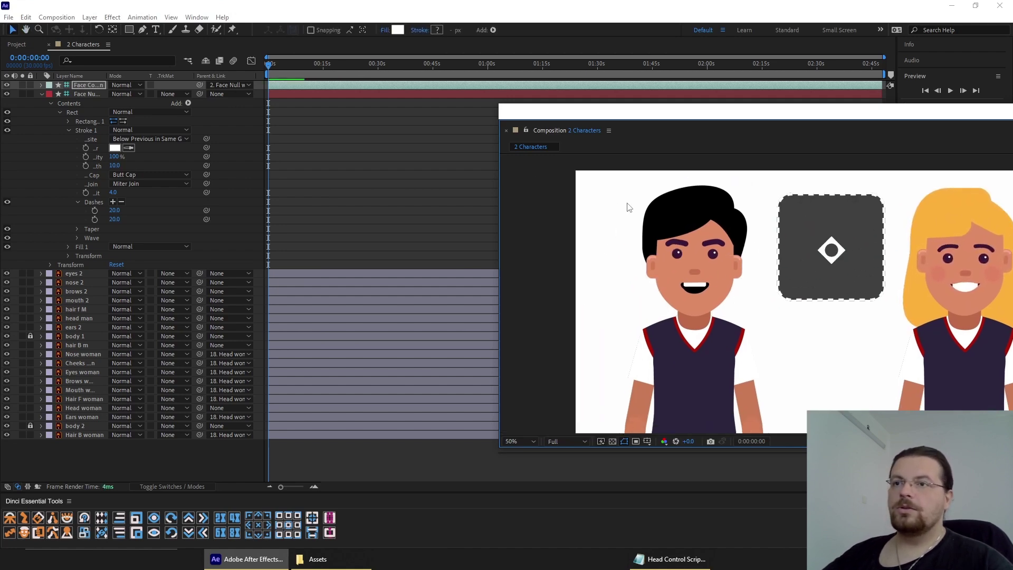
left_click_drag(629, 207, 753, 314)
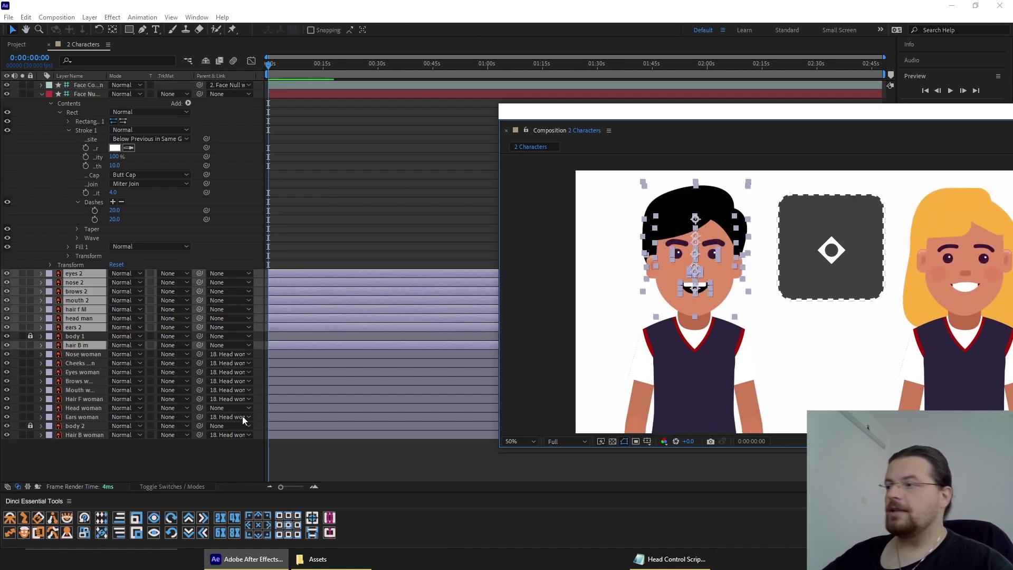
left_click(28, 534)
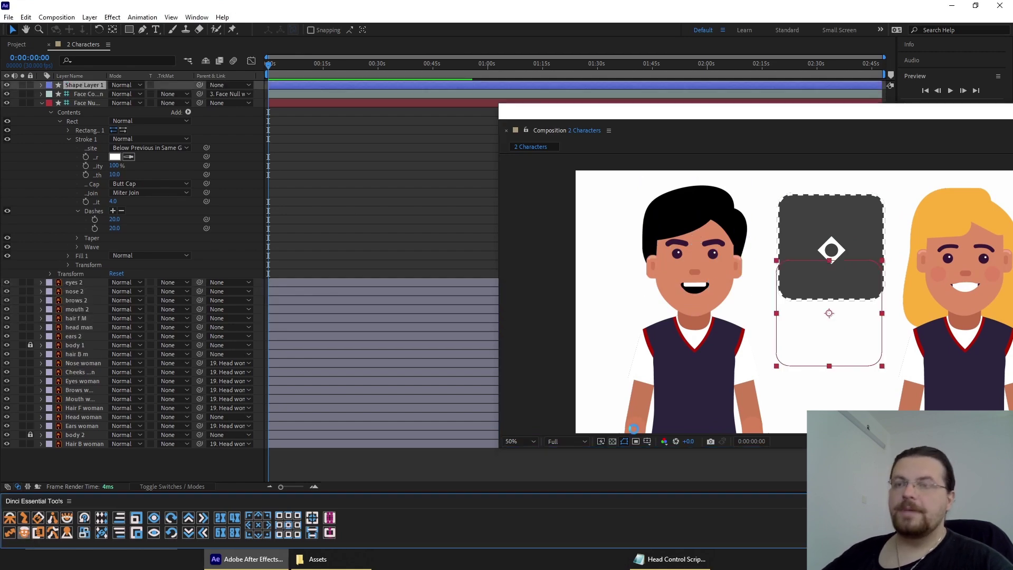
left_click_drag(884, 344, 623, 293)
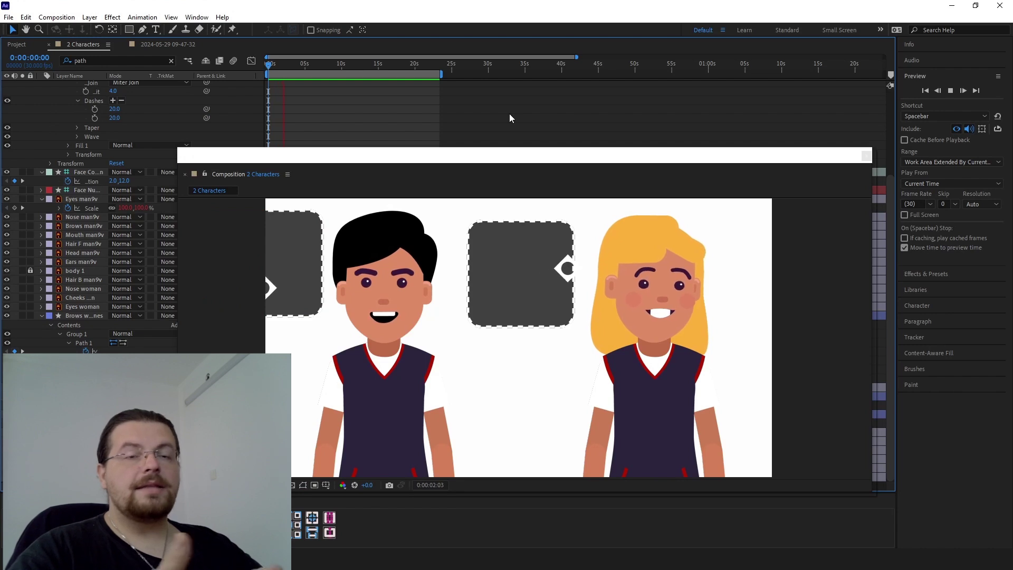